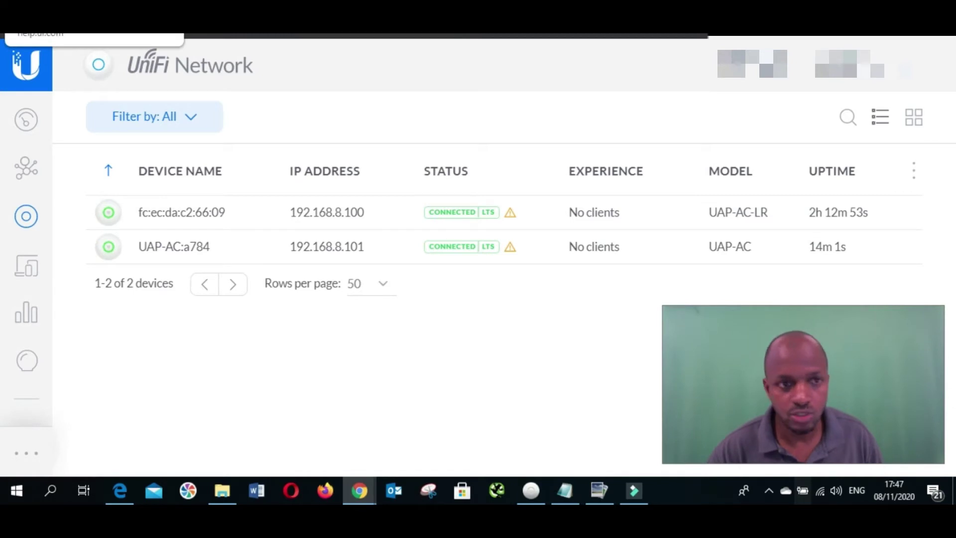
- Open the UniFi Access Points Wireless Uplink Compatibility Matrix help article
{"action": "left_click", "coordinate": [59, 25]}
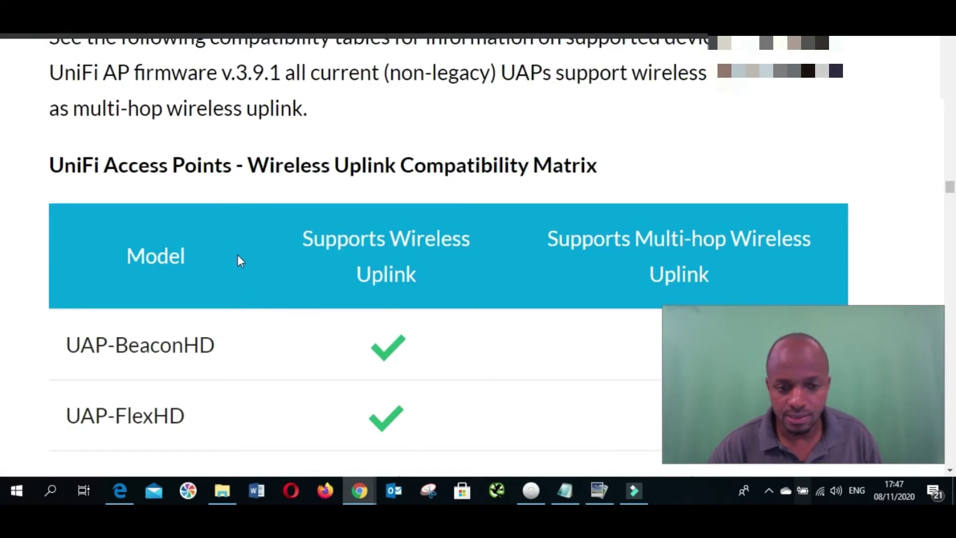
- Find and highlight the UAP-AC-LR row in the compatibility matrix, confirming wireless uplink support
{"action": "scroll", "coordinate": [238, 255], "scroll_direction": "down", "scroll_amount": 3}
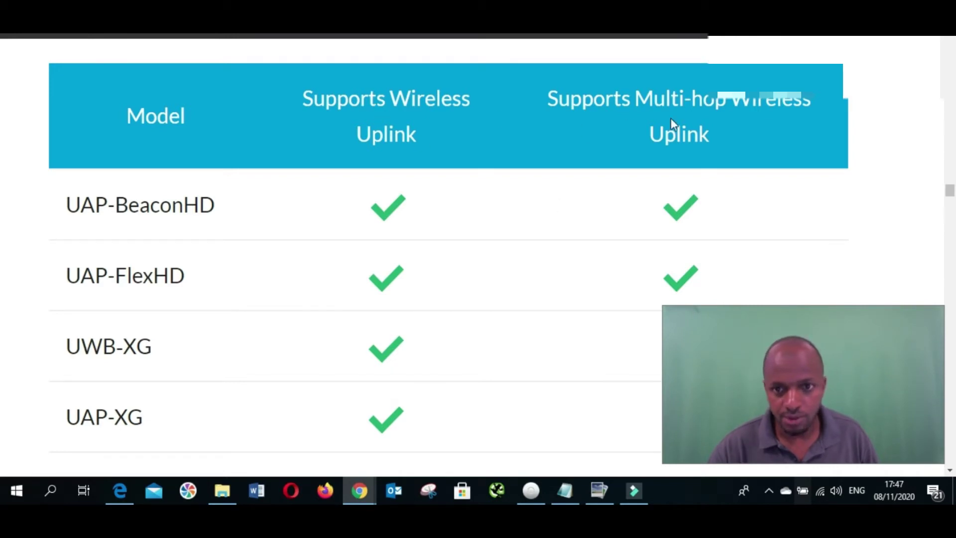
{"action": "scroll", "coordinate": [567, 214], "scroll_direction": "down", "scroll_amount": 5}
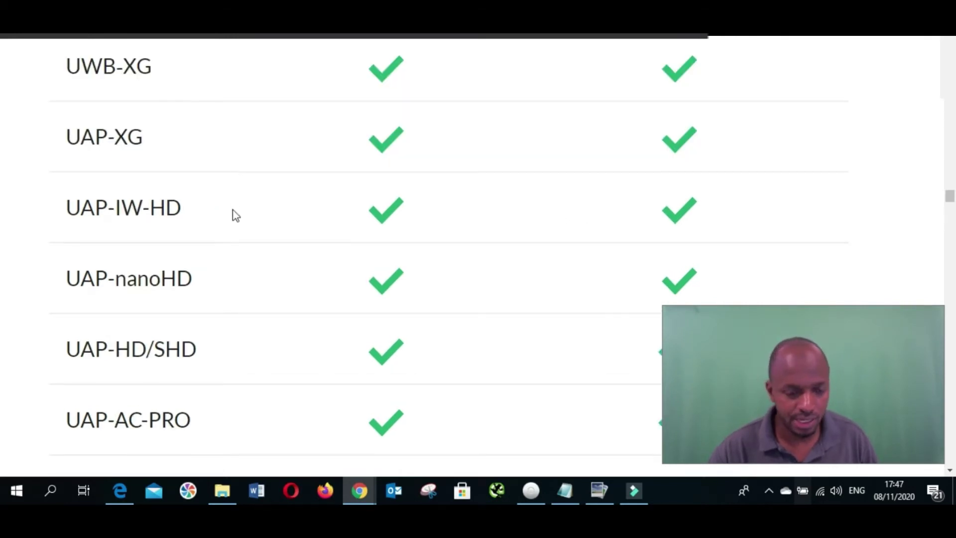
{"action": "scroll", "coordinate": [239, 215], "scroll_direction": "down", "scroll_amount": 14}
{"action": "scroll", "coordinate": [245, 216], "scroll_direction": "up", "scroll_amount": 9}
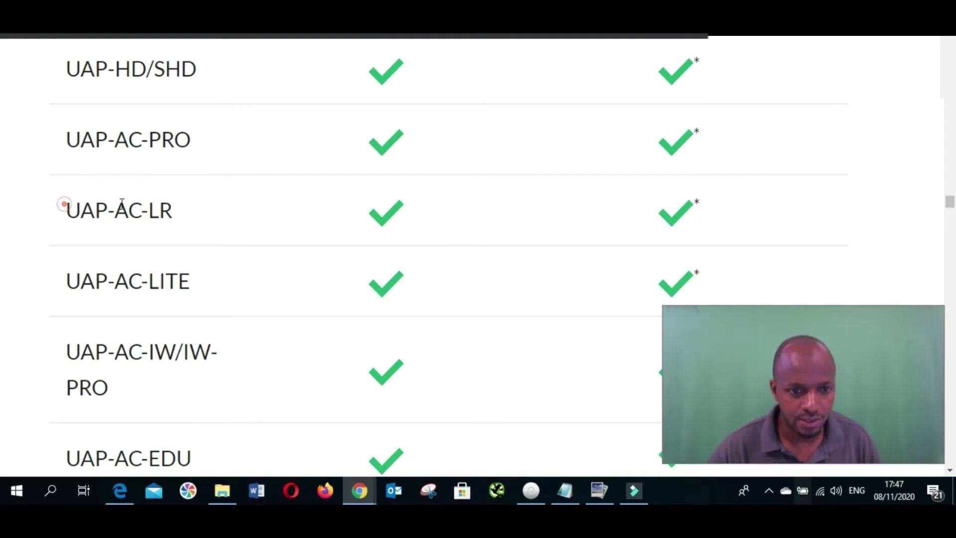
{"action": "left_click_drag", "start_coordinate": [64, 204], "coordinate": [199, 211]}
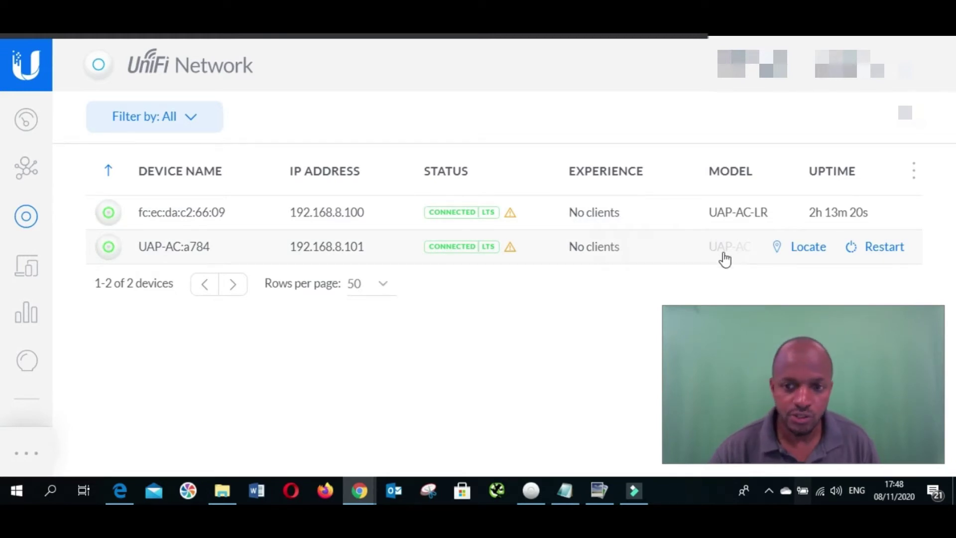
{"action": "key", "text": "ctrl+Tab"}
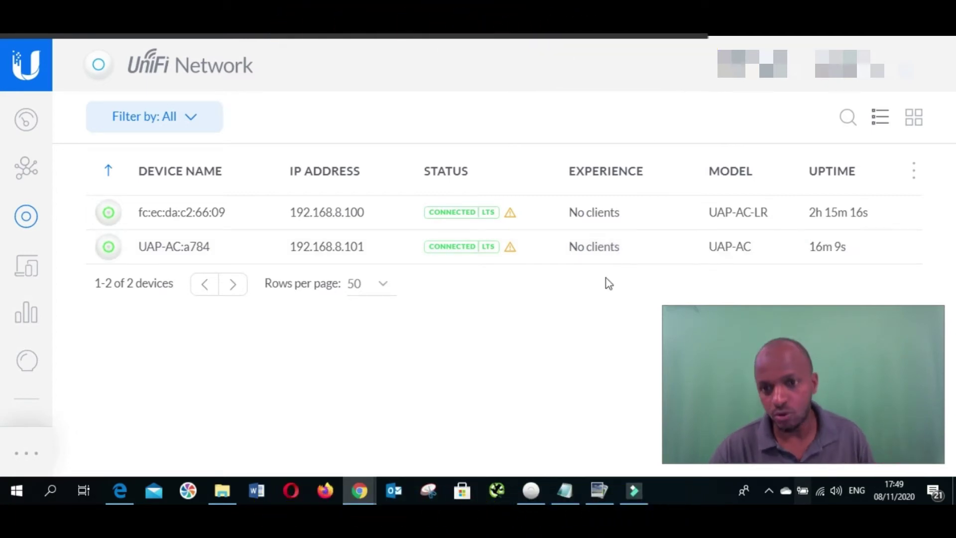
{"action": "mouse_move", "coordinate": [723, 260]}
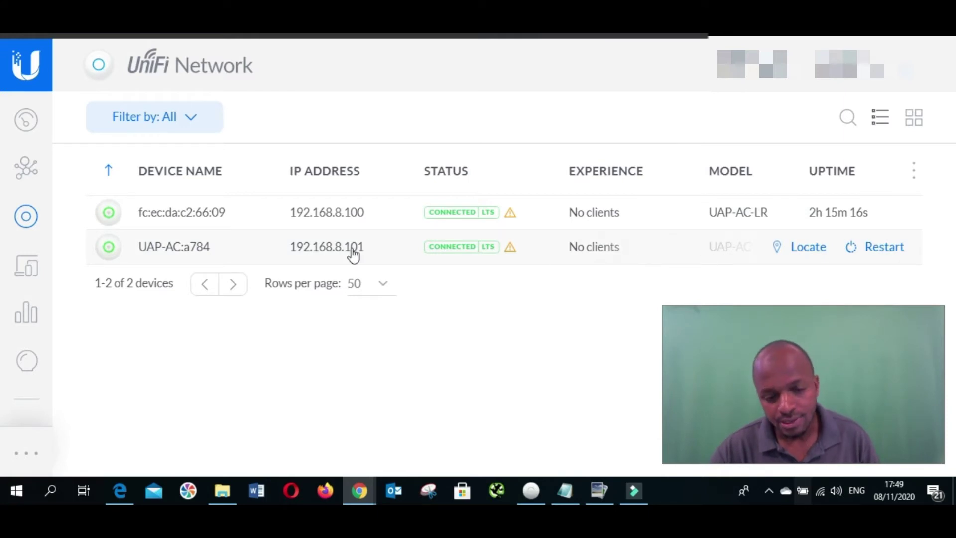
- Set the 2G radio channel of UAP-AC:a784 to 11
{"action": "left_click", "coordinate": [433, 259]}
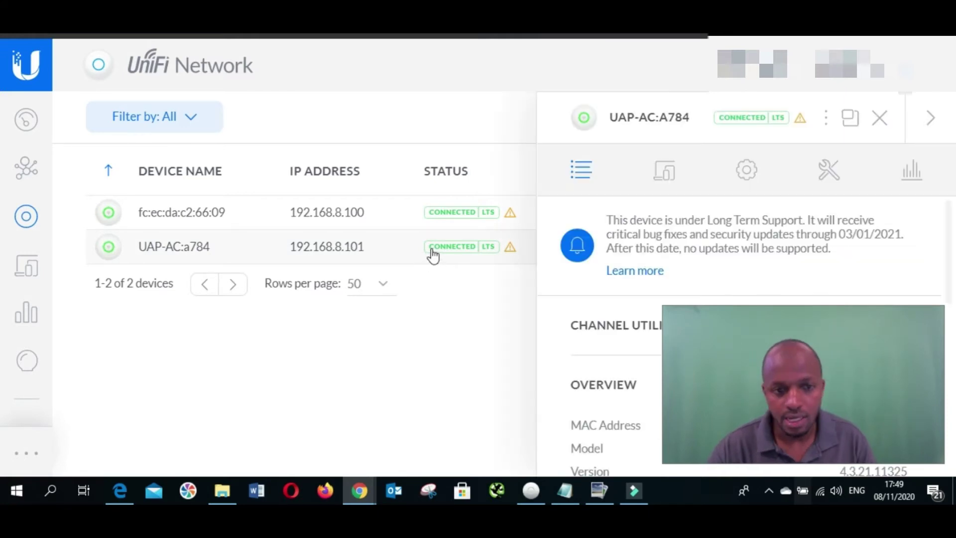
{"action": "left_click", "coordinate": [748, 172]}
{"action": "scroll", "coordinate": [622, 284], "scroll_direction": "down", "scroll_amount": 1}
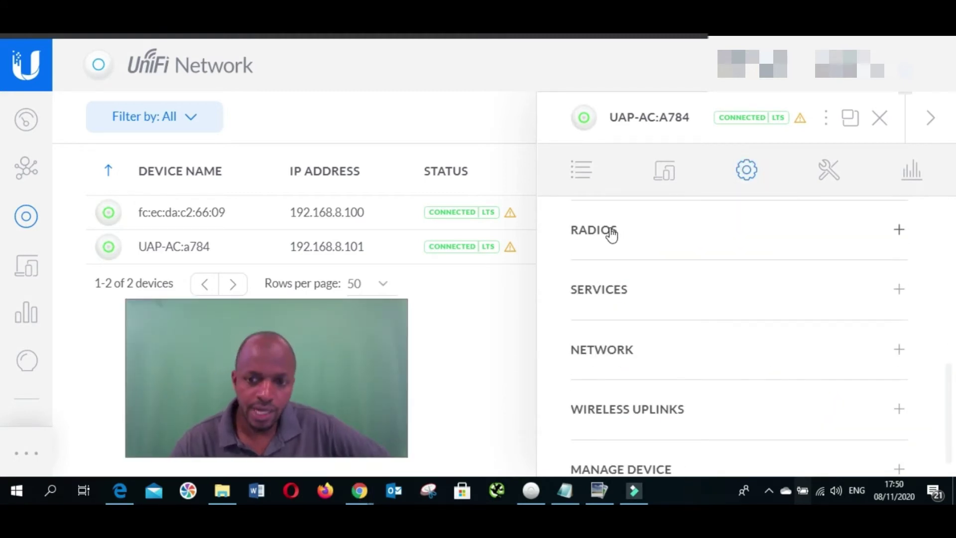
{"action": "left_click", "coordinate": [600, 232]}
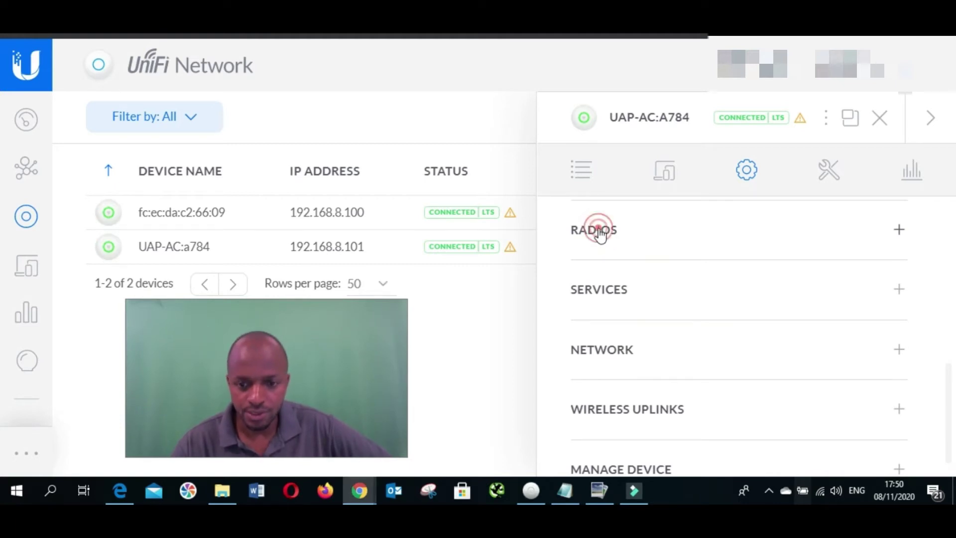
{"action": "scroll", "coordinate": [647, 249], "scroll_direction": "up", "scroll_amount": 2}
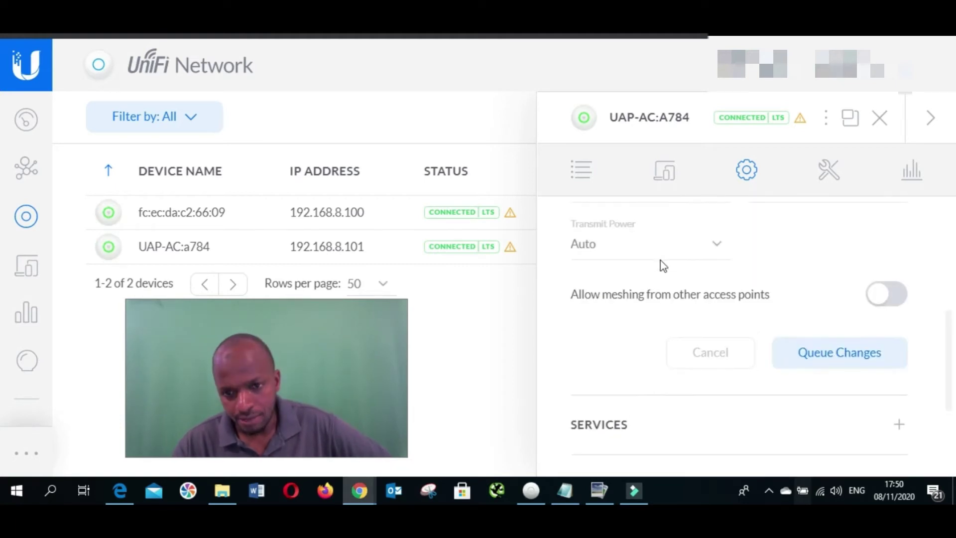
{"action": "scroll", "coordinate": [661, 265], "scroll_direction": "up", "scroll_amount": 1}
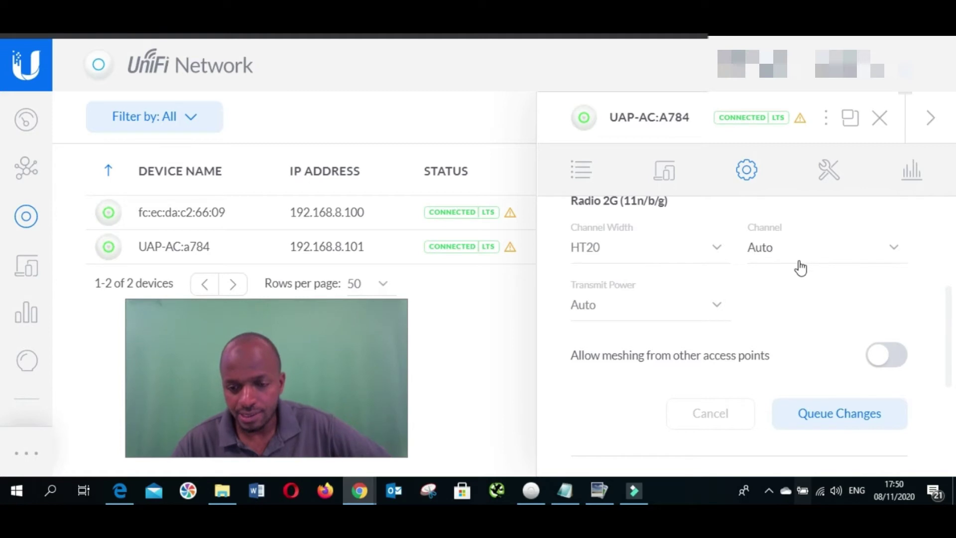
{"action": "left_click", "coordinate": [771, 251]}
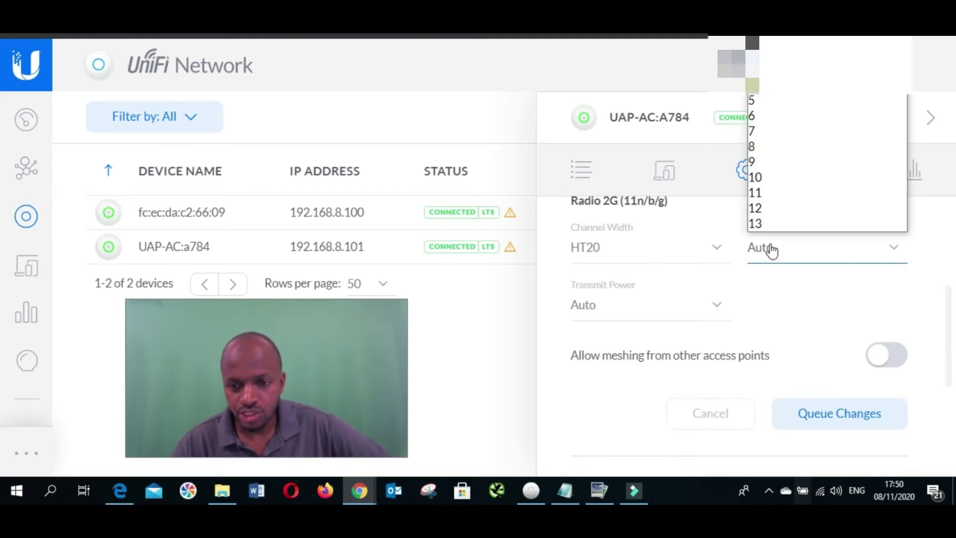
{"action": "left_click", "coordinate": [764, 194]}
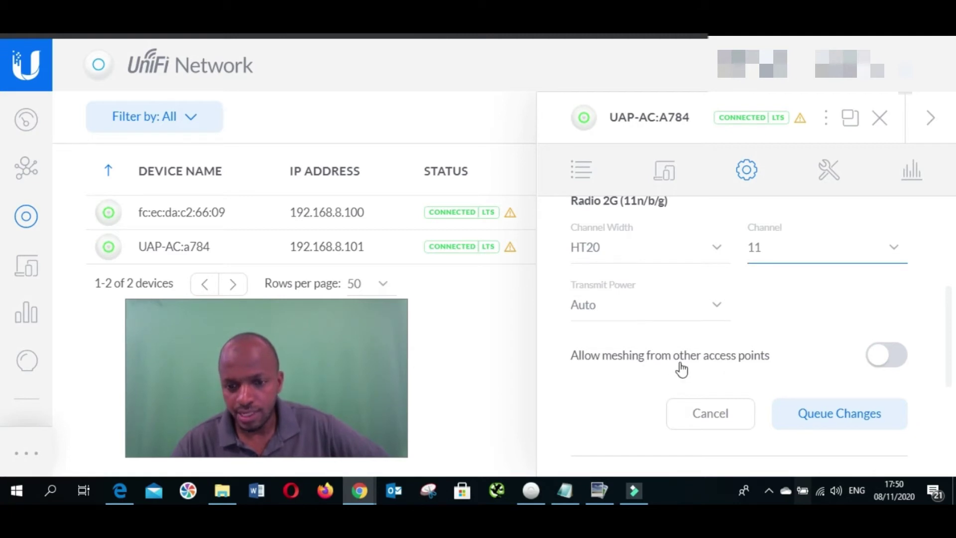
- Enable 'Allow meshing from other access points', then queue and apply the radio changes
{"action": "left_click", "coordinate": [891, 357]}
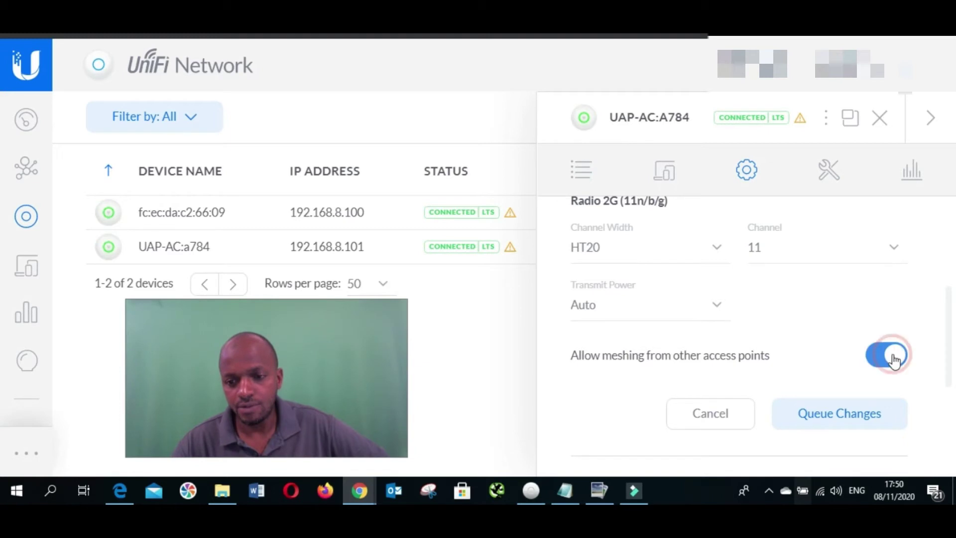
{"action": "left_click", "coordinate": [845, 416]}
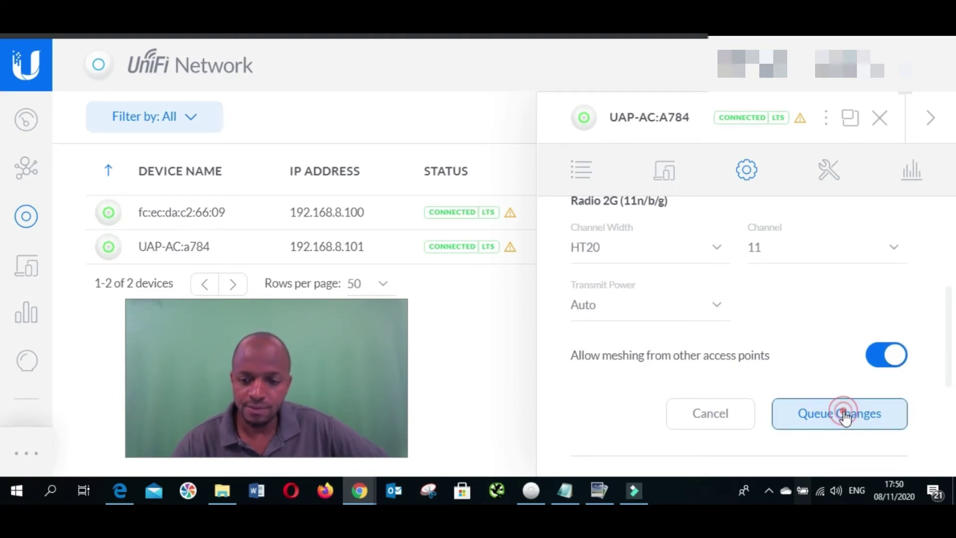
{"action": "left_click", "coordinate": [843, 385]}
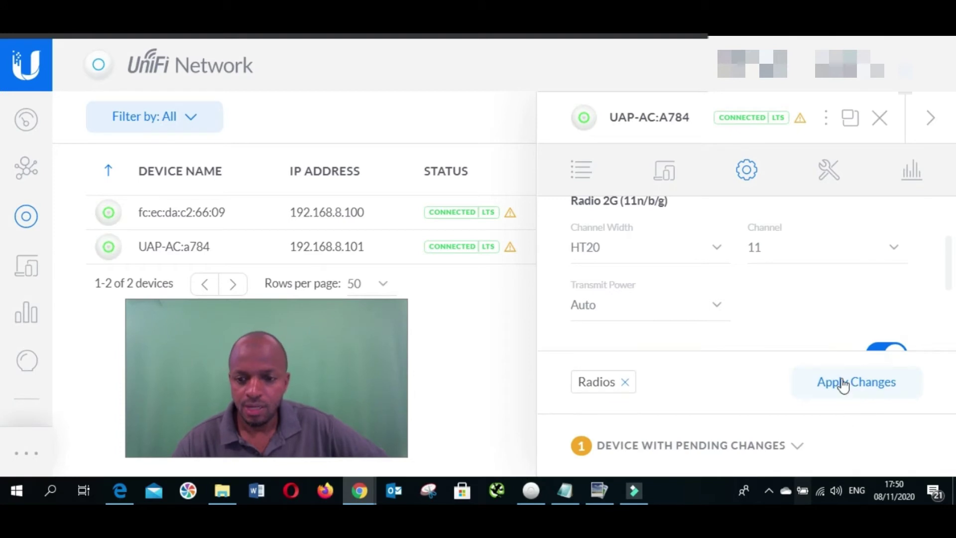
{"action": "left_click", "coordinate": [843, 385]}
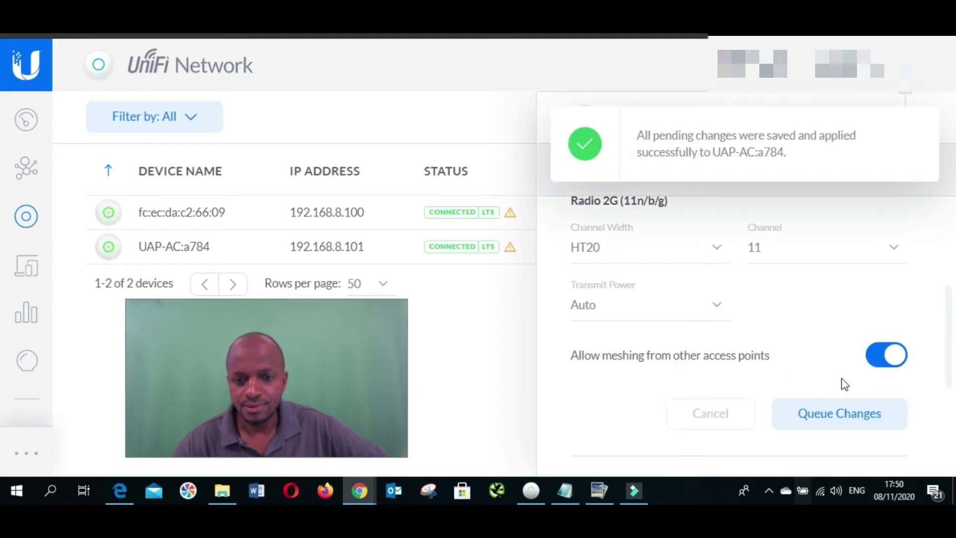
- Keeping channel 11, enable 'Allow meshing to another access point' under Wireless Uplinks, apply, and close the panel
{"action": "left_click", "coordinate": [894, 247]}
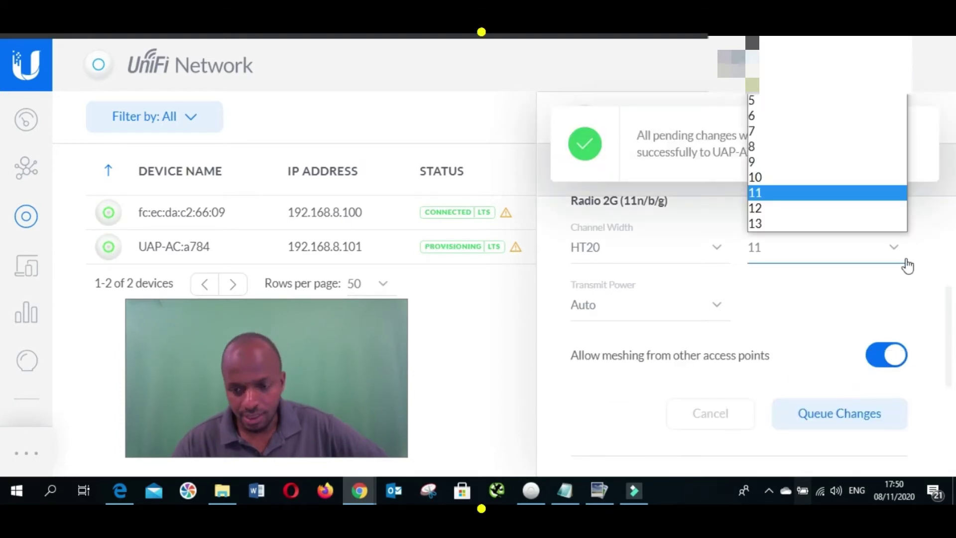
{"action": "left_click", "coordinate": [898, 283]}
{"action": "scroll", "coordinate": [877, 295], "scroll_direction": "down", "scroll_amount": 4}
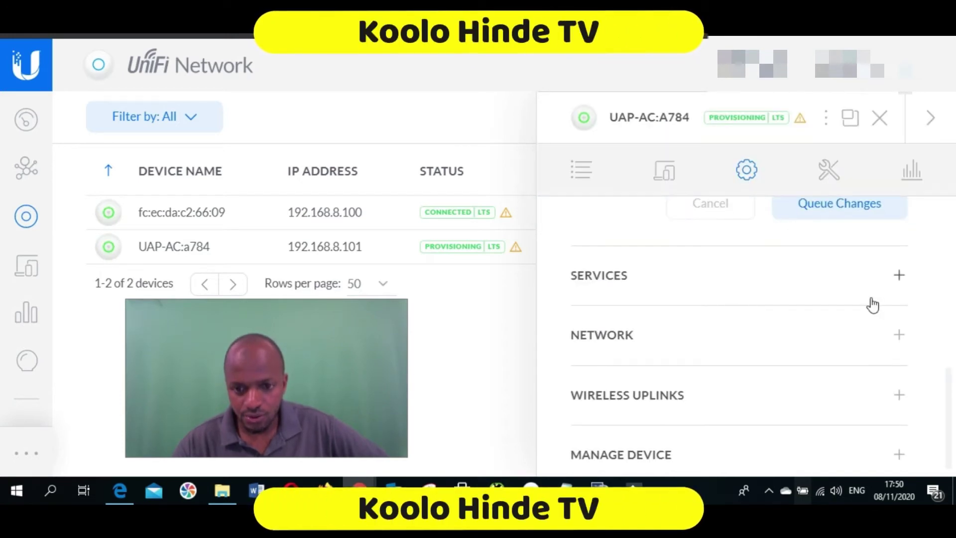
{"action": "scroll", "coordinate": [873, 303], "scroll_direction": "down", "scroll_amount": 1}
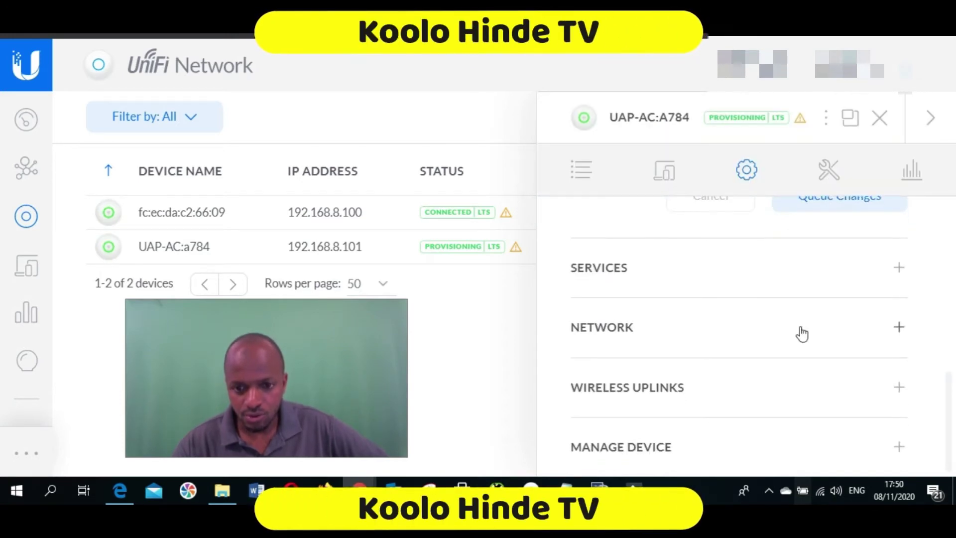
{"action": "left_click", "coordinate": [645, 388]}
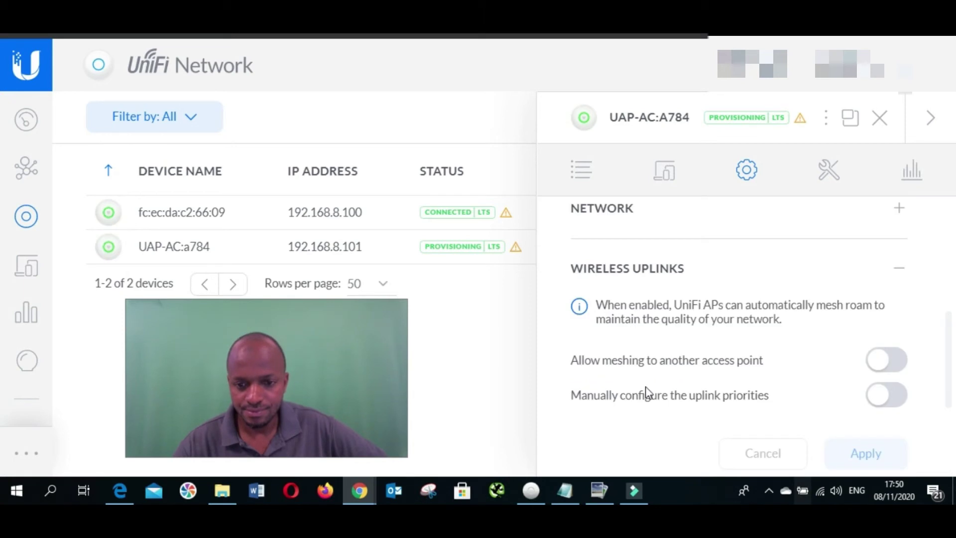
{"action": "left_click", "coordinate": [895, 361]}
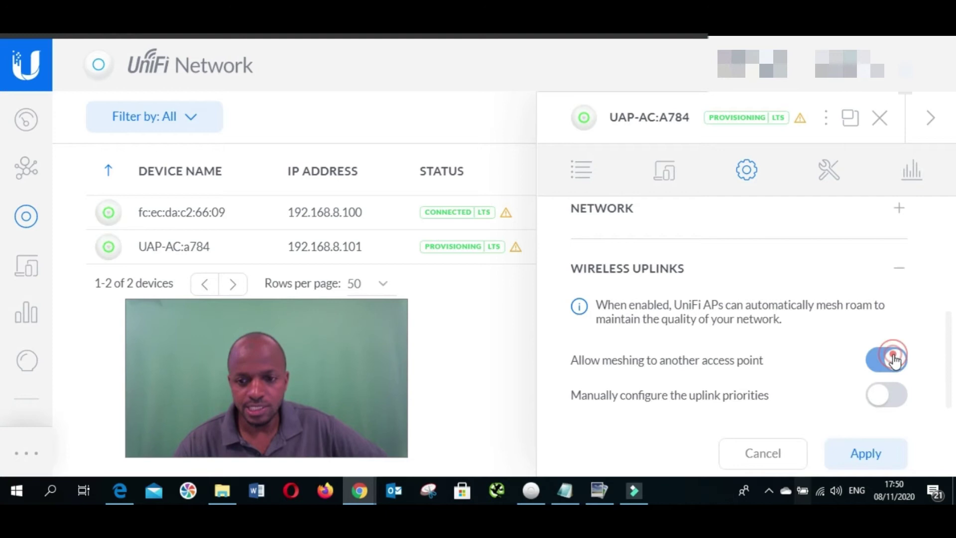
{"action": "left_click", "coordinate": [866, 461]}
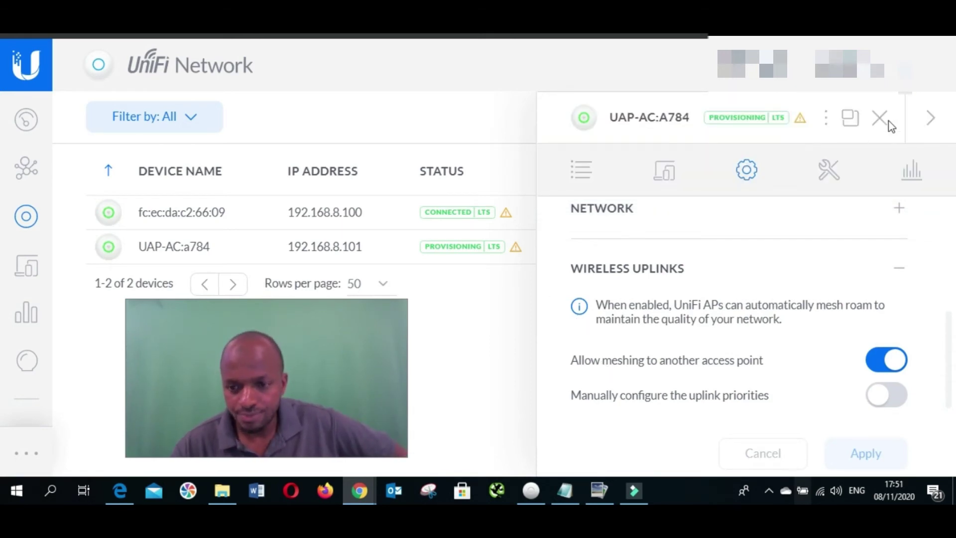
{"action": "left_click", "coordinate": [880, 119]}
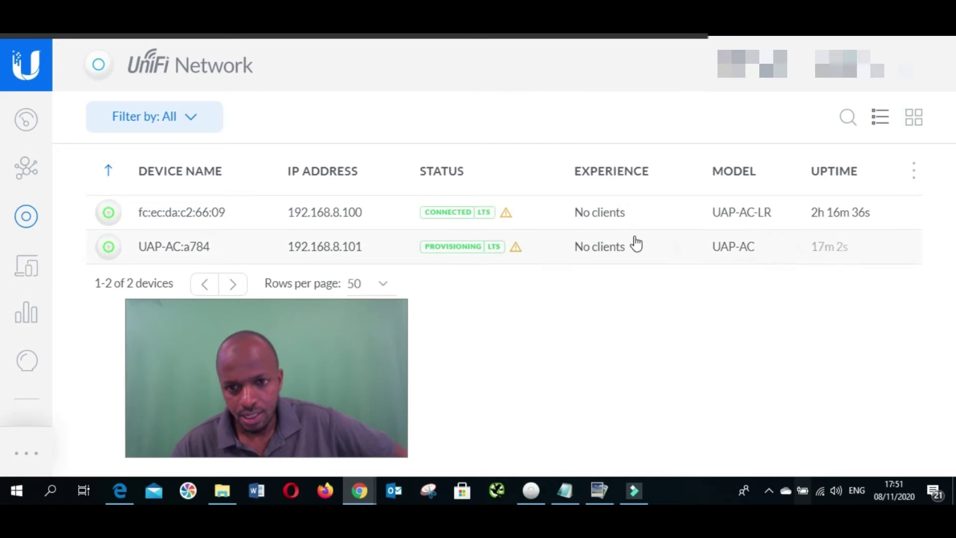
- On UAP-AC-LR fc:ec:da:c2:66:09, turn on 'Allow meshing from other access points' under Radios, then queue and apply
{"action": "mouse_move", "coordinate": [655, 214]}
{"action": "left_click", "coordinate": [710, 213]}
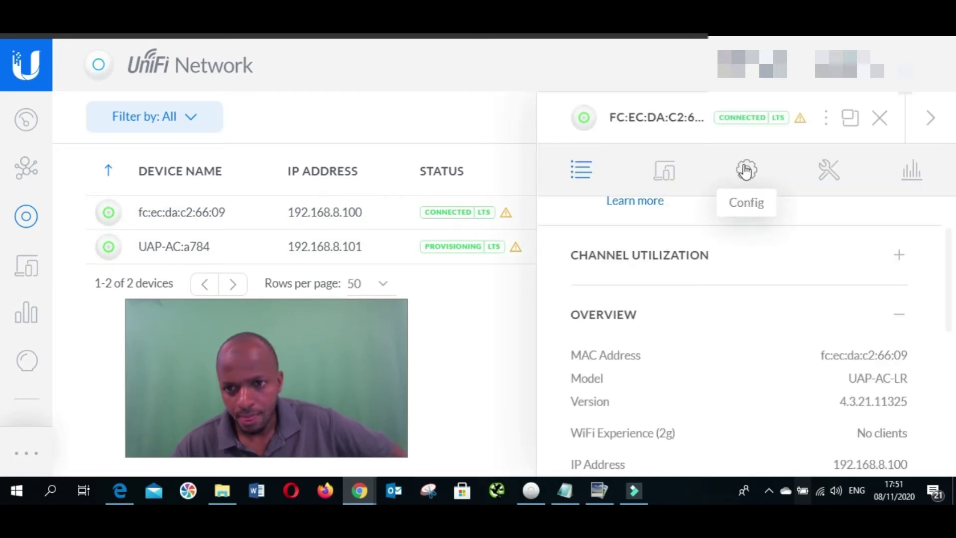
{"action": "left_click", "coordinate": [745, 171]}
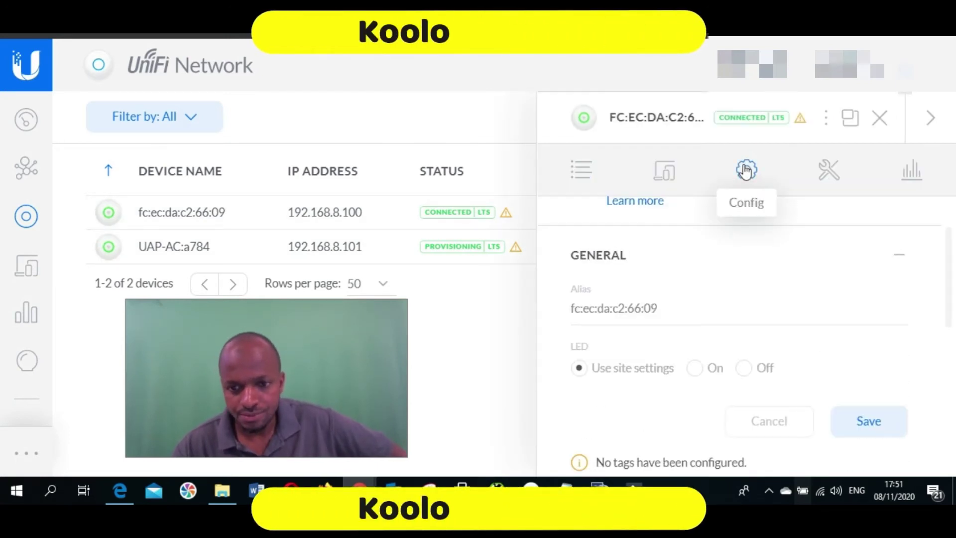
{"action": "scroll", "coordinate": [754, 277], "scroll_direction": "down", "scroll_amount": 5}
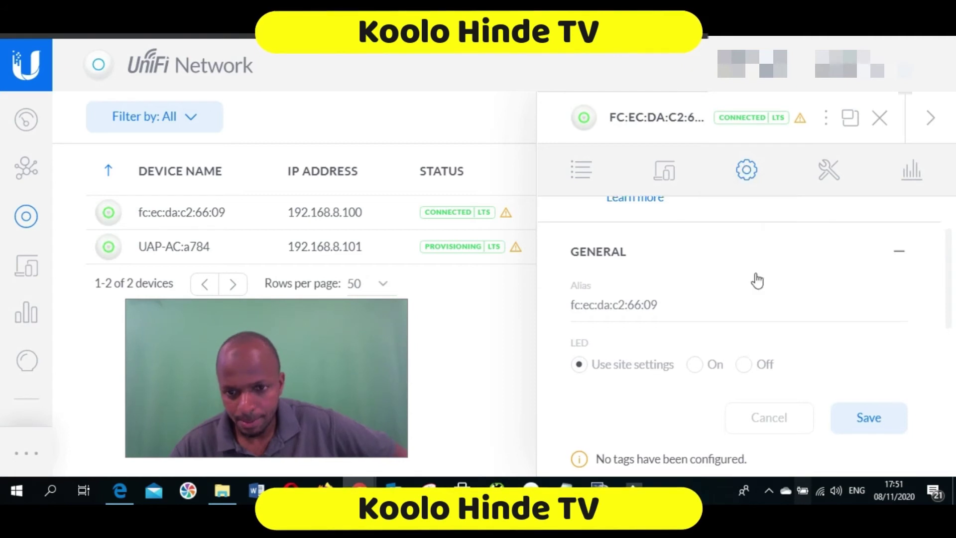
{"action": "scroll", "coordinate": [613, 300], "scroll_direction": "down", "scroll_amount": 2}
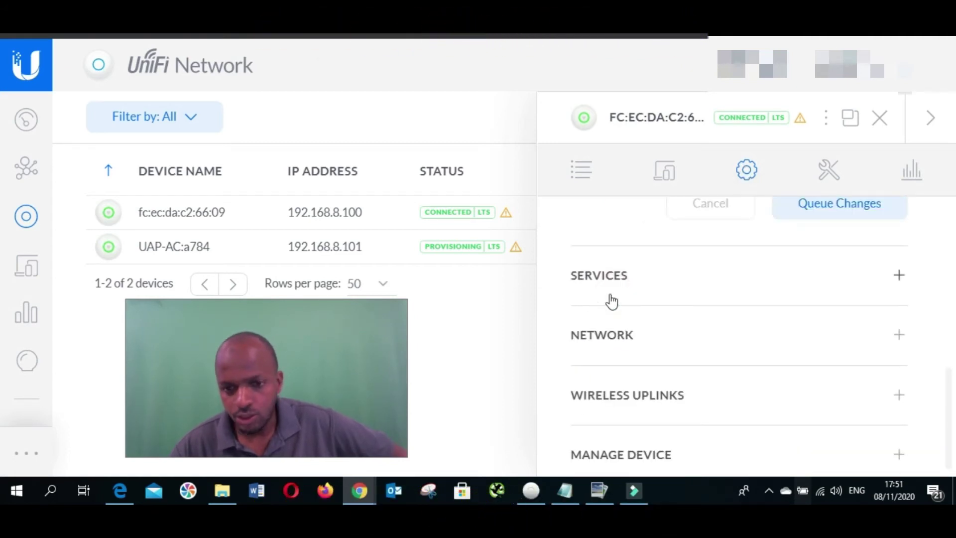
{"action": "scroll", "coordinate": [762, 299], "scroll_direction": "up", "scroll_amount": 4}
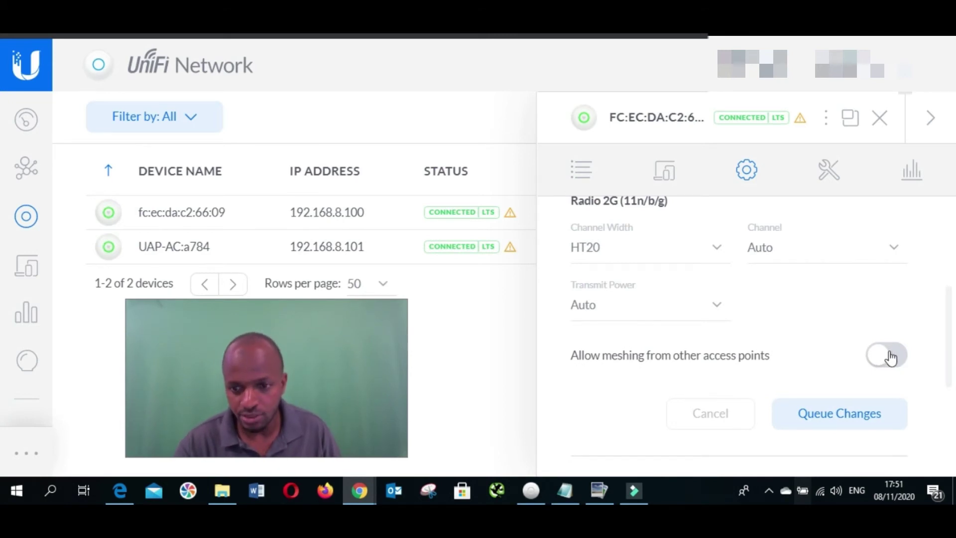
{"action": "left_click", "coordinate": [888, 356]}
{"action": "left_click", "coordinate": [860, 423]}
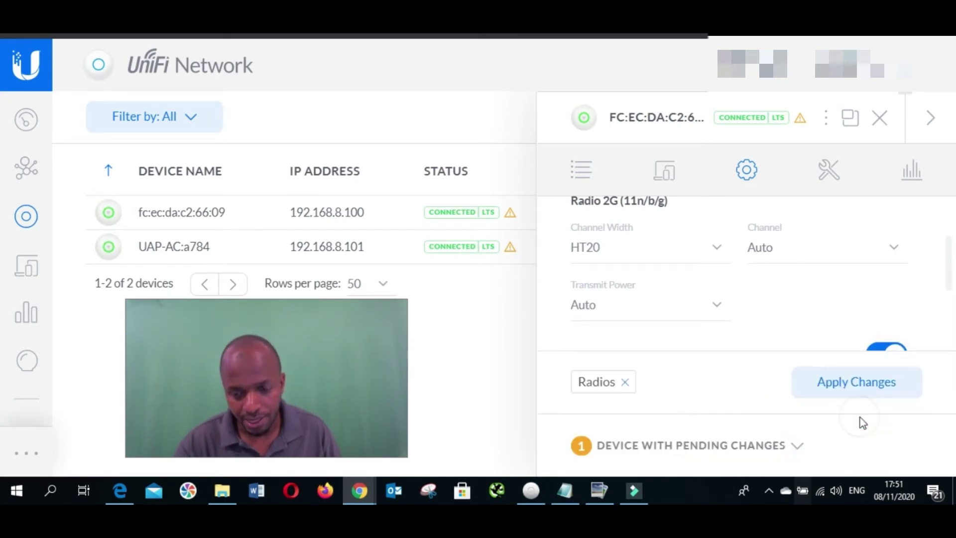
{"action": "left_click", "coordinate": [807, 391]}
{"action": "scroll", "coordinate": [796, 401], "scroll_direction": "down", "scroll_amount": 3}
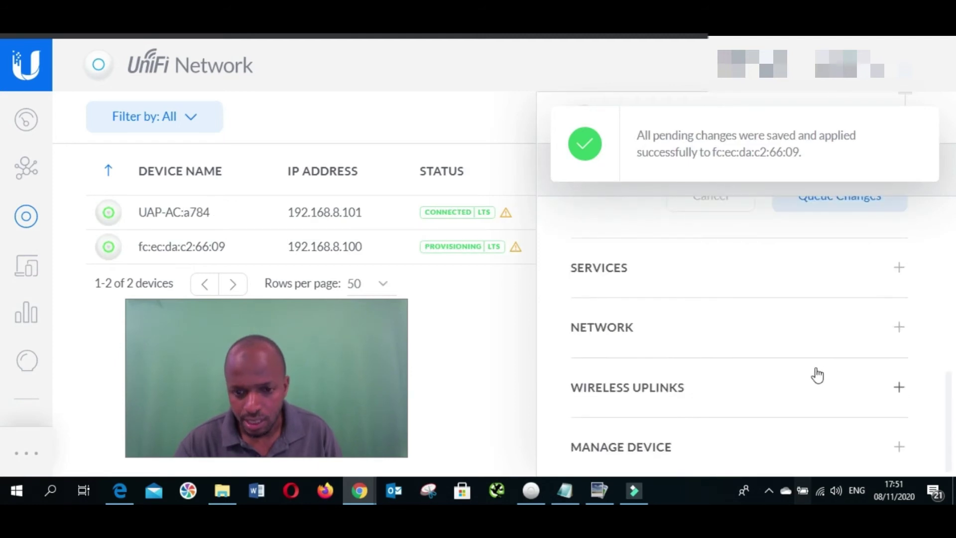
- Turn on 'Allow meshing to another access point' under Wireless Uplinks for fc:ec:da:c2:66:09, apply, and close
{"action": "left_click", "coordinate": [671, 393]}
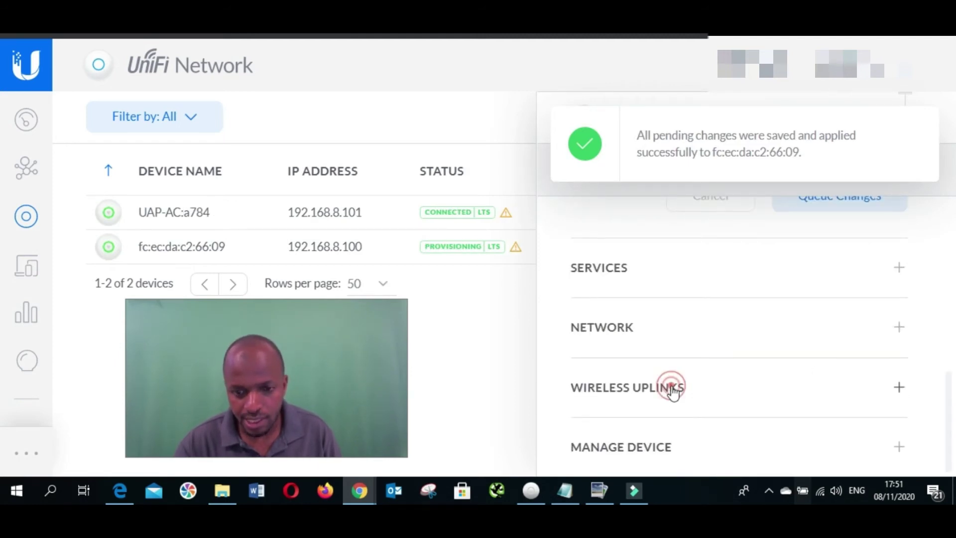
{"action": "left_click", "coordinate": [892, 353]}
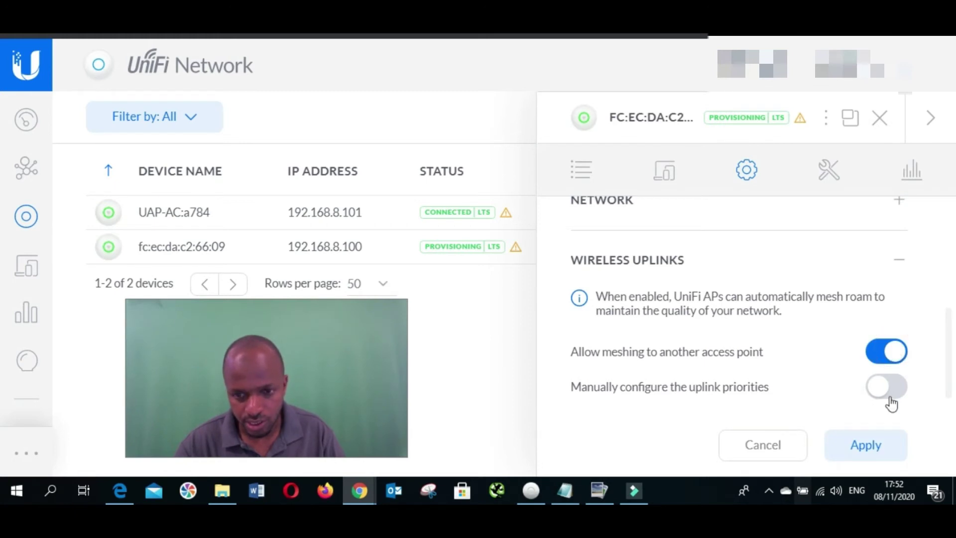
{"action": "left_click", "coordinate": [862, 448]}
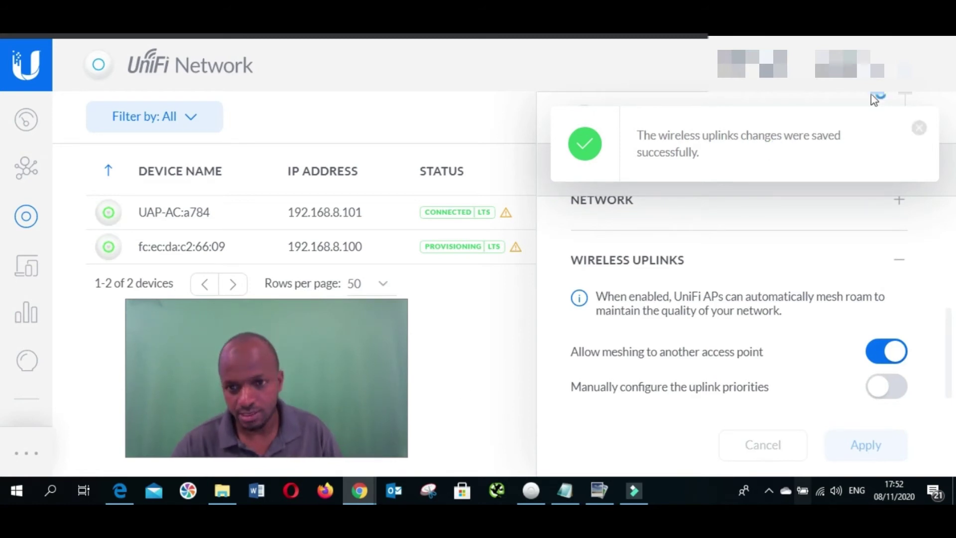
{"action": "left_click", "coordinate": [483, 117]}
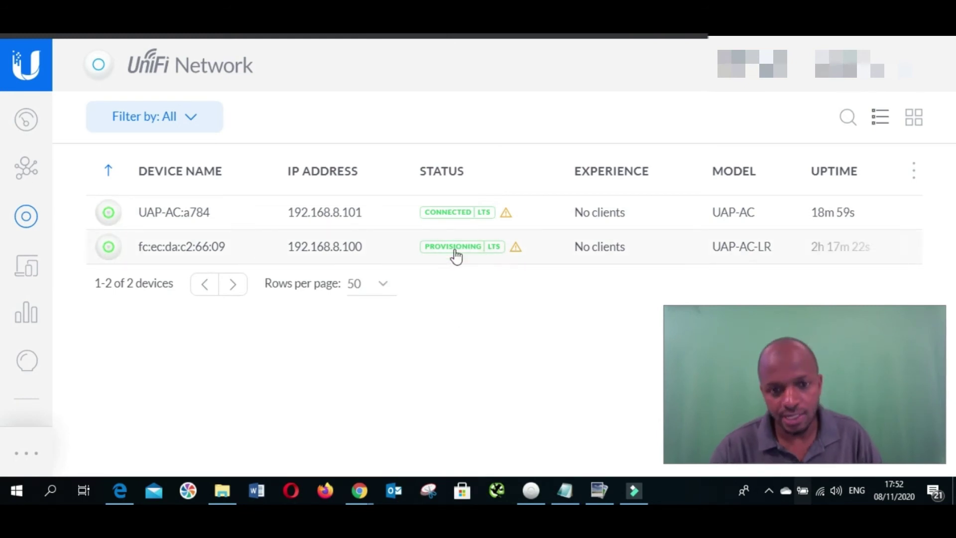
- Wait for fc:ec:da:c2:66:09 and UAP-AC:a784 to go from Provisioning back to Connected
{"action": "mouse_move", "coordinate": [455, 226]}
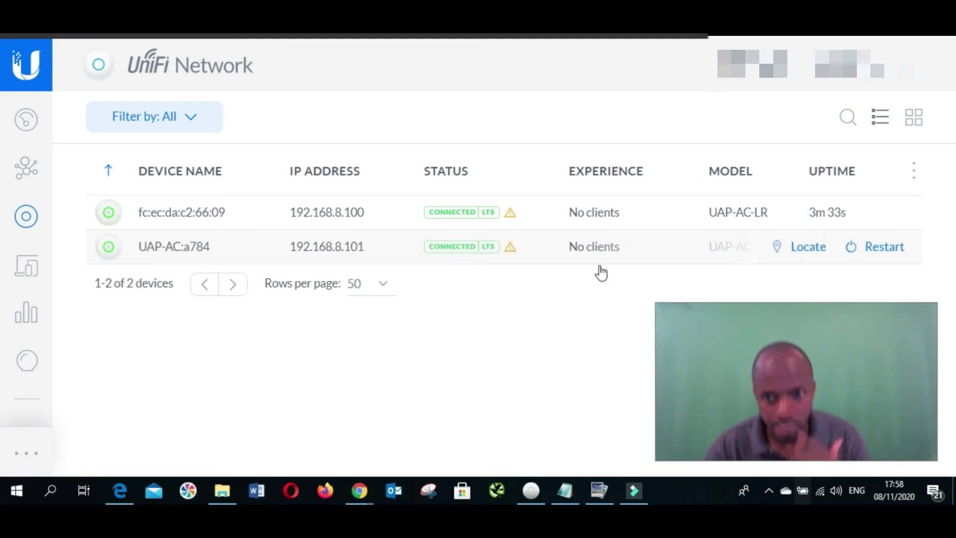
- Check UAP-AC:a784's Wireless Uplinks show fc:ec:da:c2:66:09 as uplink, then verify Connected (Wireless) status
{"action": "left_click", "coordinate": [333, 254]}
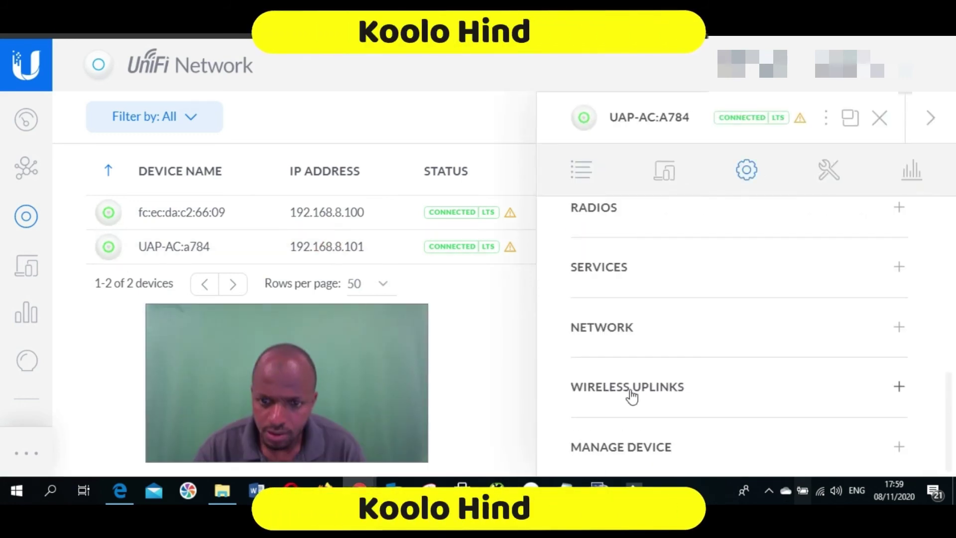
{"action": "left_click", "coordinate": [632, 388]}
{"action": "scroll", "coordinate": [715, 348], "scroll_direction": "down", "scroll_amount": 5}
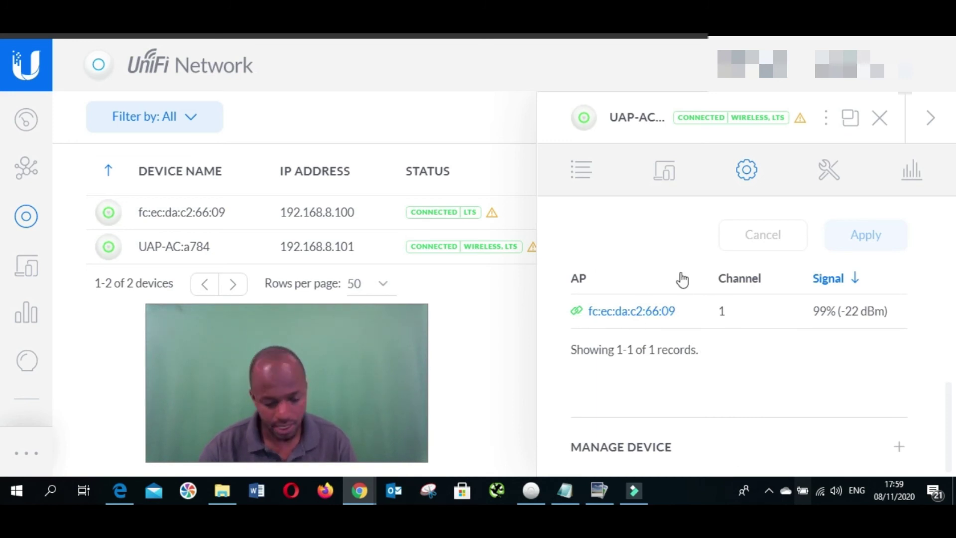
{"action": "left_click", "coordinate": [883, 118]}
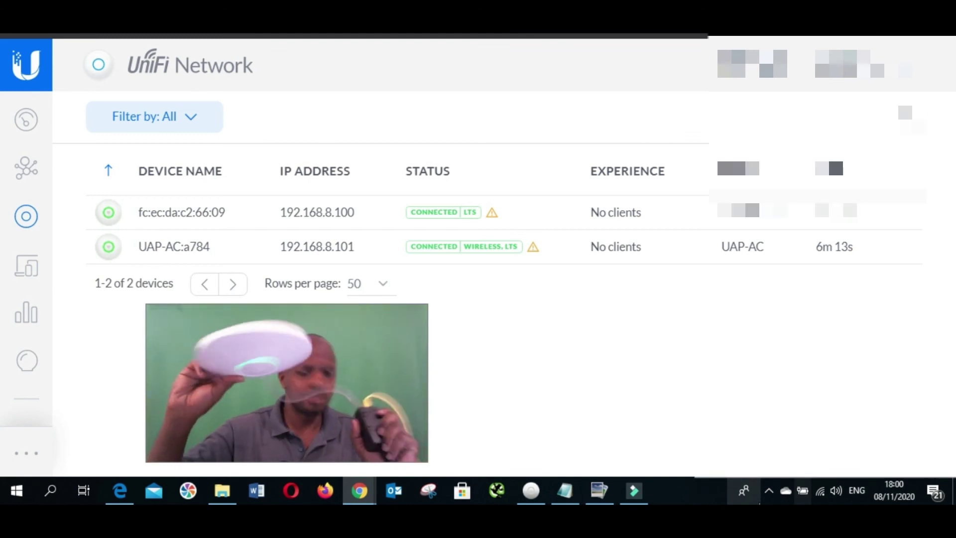
{"action": "left_click", "coordinate": [820, 492]}
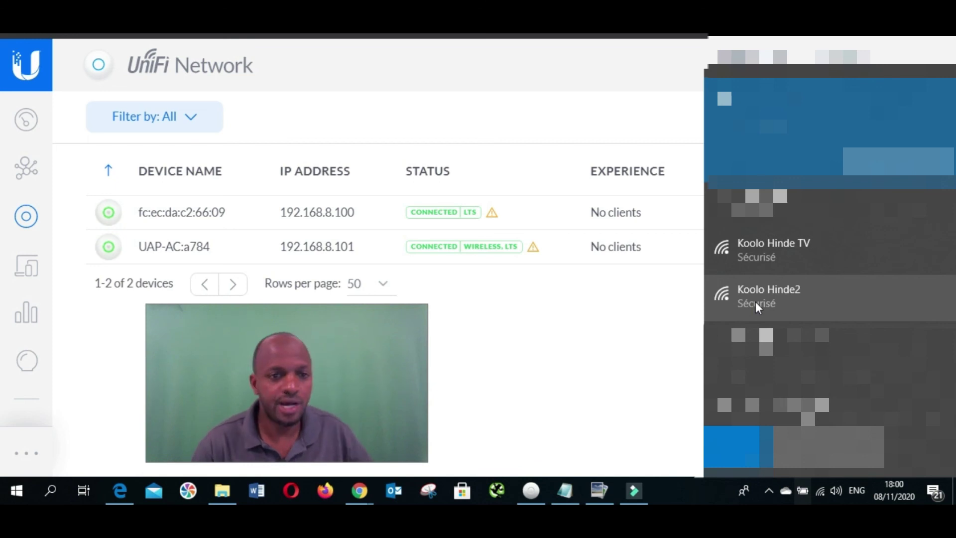
{"action": "left_click", "coordinate": [620, 392]}
{"action": "left_click_drag", "start_coordinate": [267, 408], "coordinate": [781, 389]}
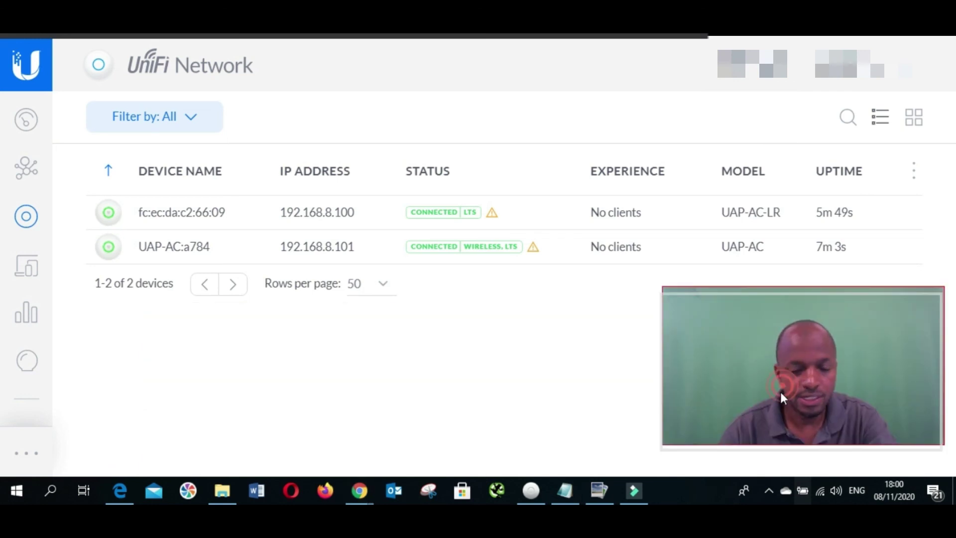